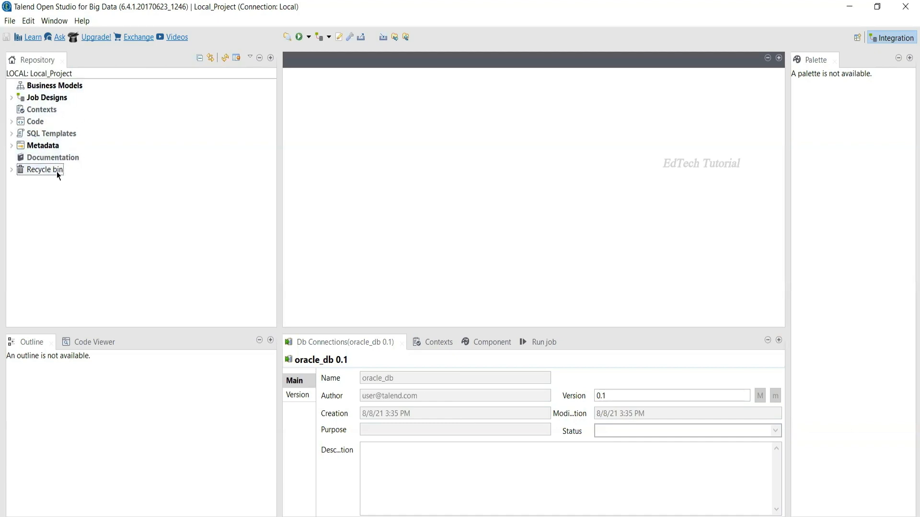
- Expand Metadata and browse the Db Connections, File delimited, positional, regex, xml and Json categories
left_click(11, 147)
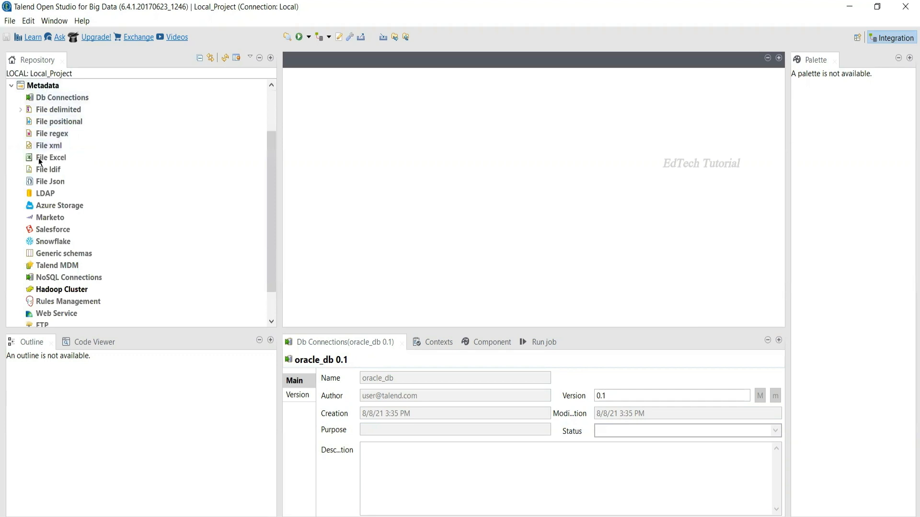
left_click_drag(269, 154, 271, 93)
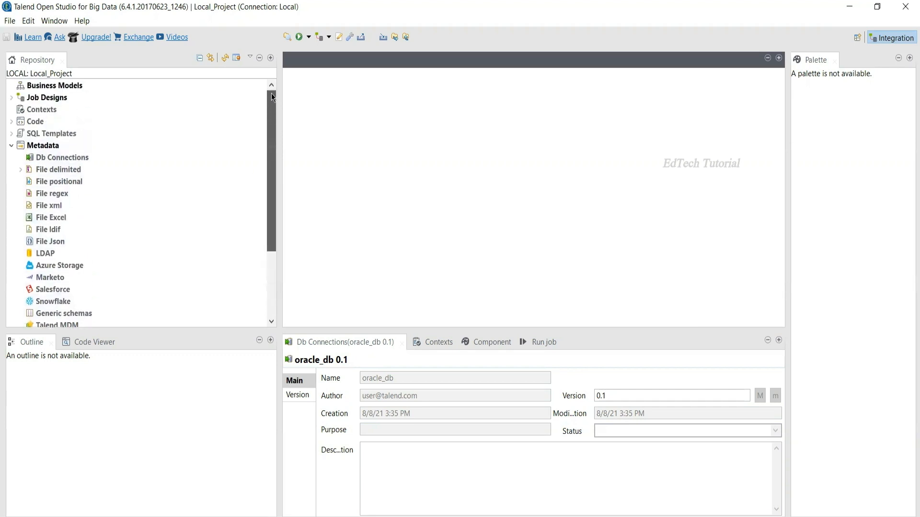
left_click(70, 159)
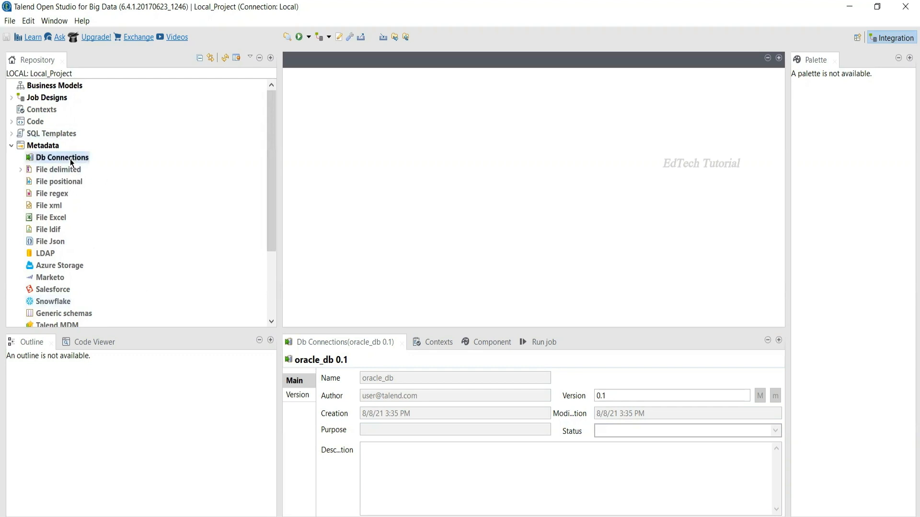
left_click(67, 170)
left_click(62, 183)
left_click(52, 195)
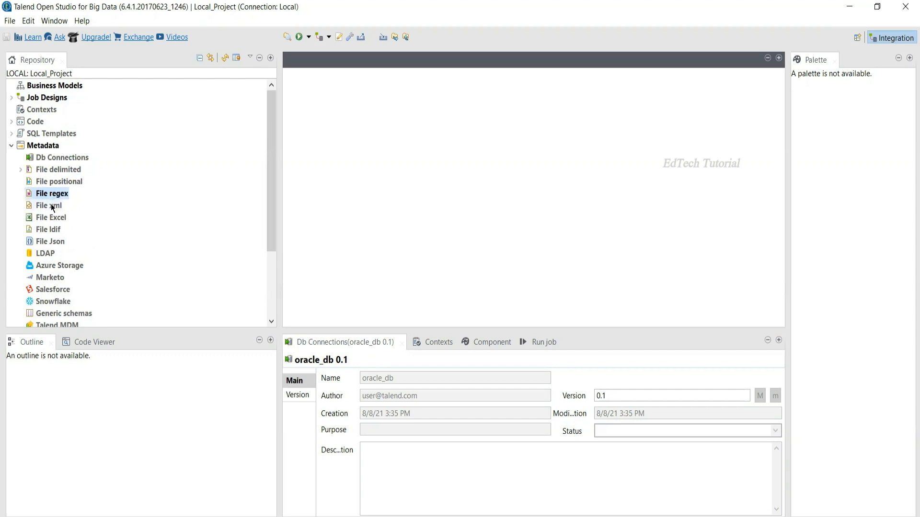
left_click(52, 207)
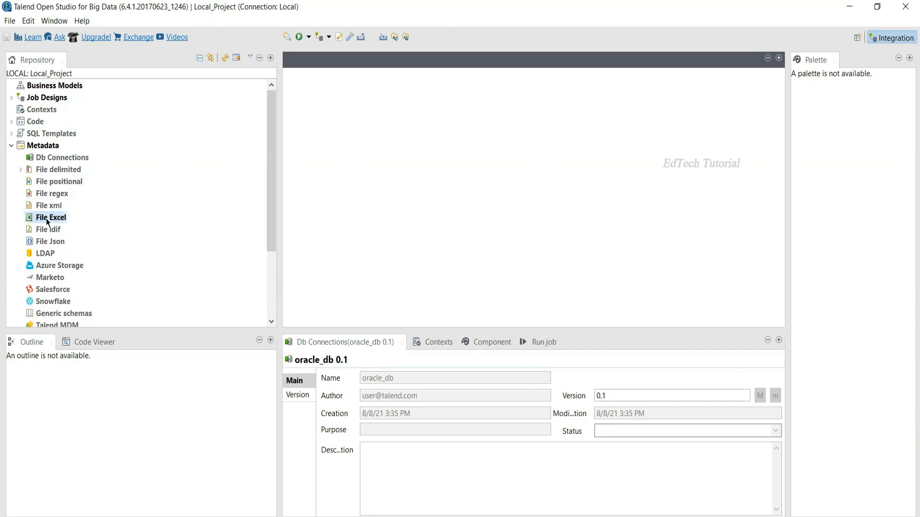
left_click(45, 242)
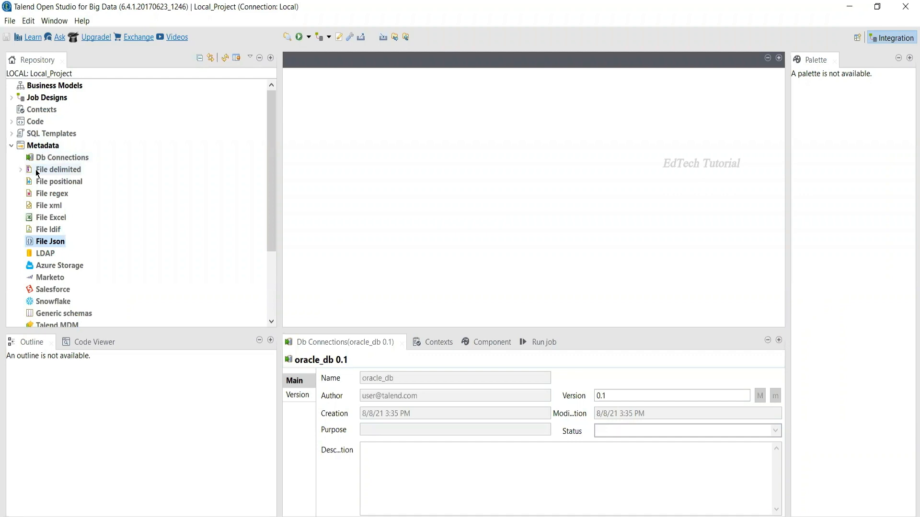
left_click(56, 159)
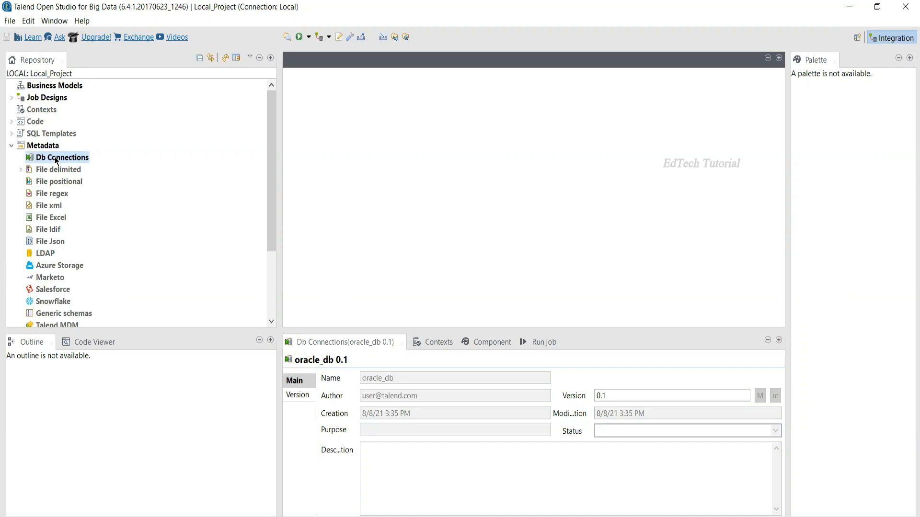
- Create a new database connection named ORACLE_DB and continue to its settings
right_click(72, 157)
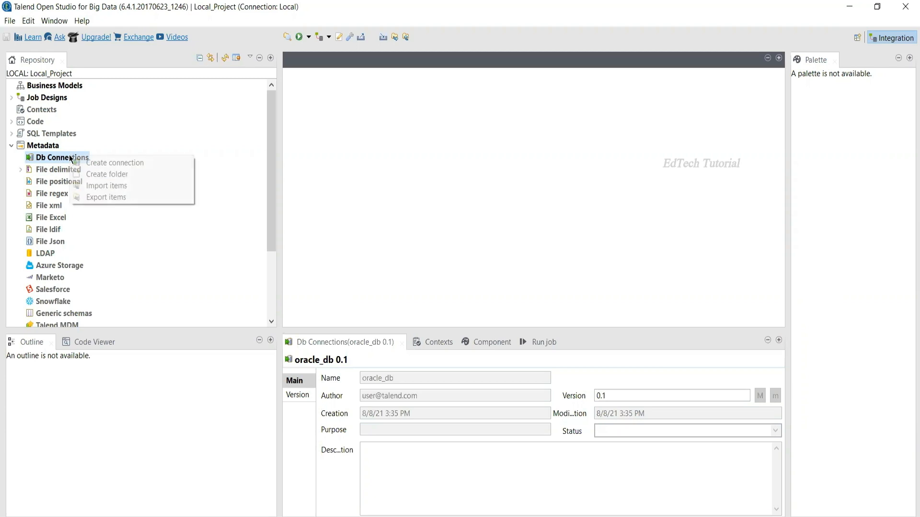
left_click(99, 164)
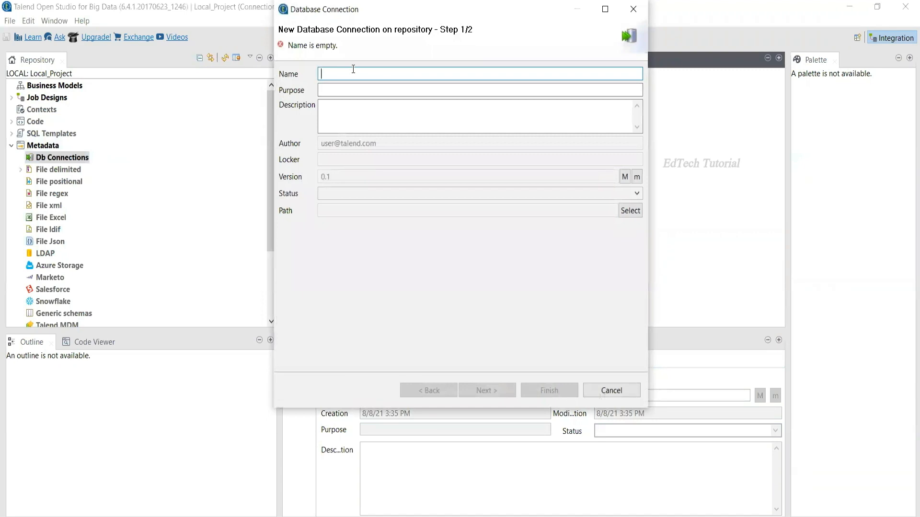
type("ORACLE")
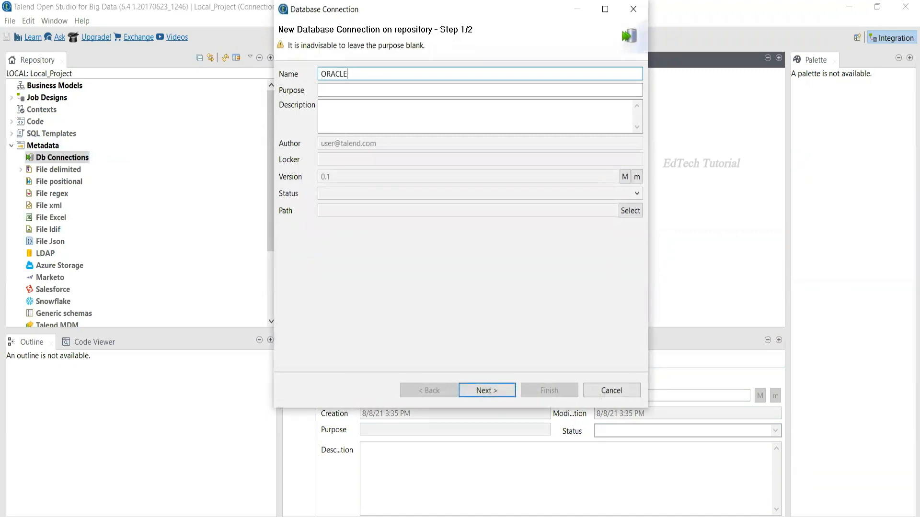
type("_DB")
left_click(487, 390)
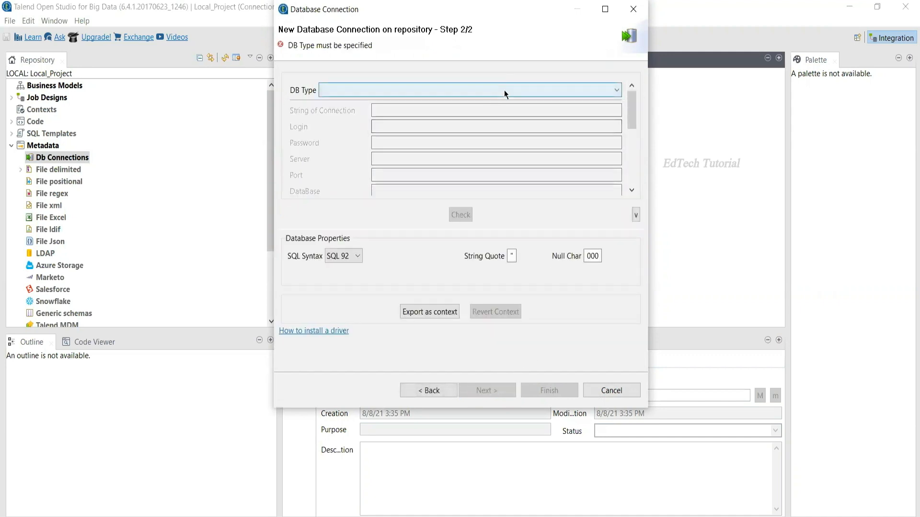
- Set the DB Type to Oracle with service name
left_click(504, 90)
scroll(497, 127, "down", 5)
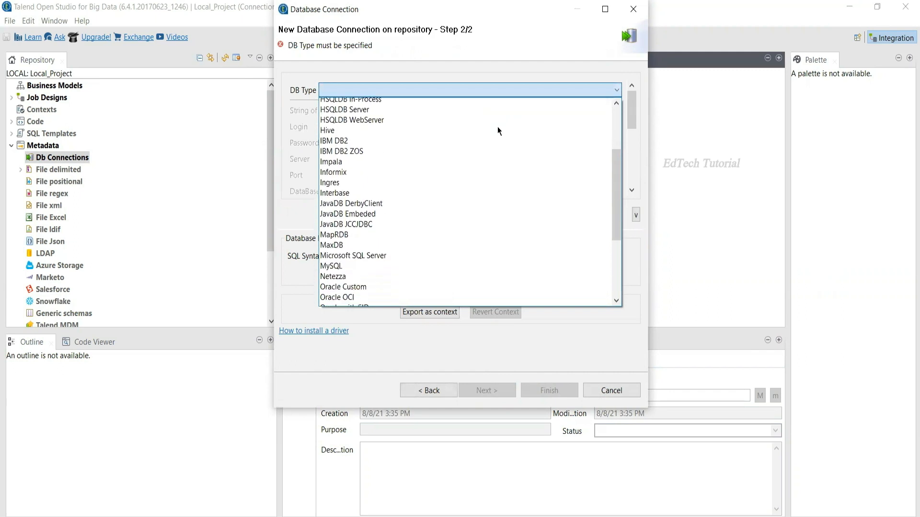
scroll(497, 126, "down", 3)
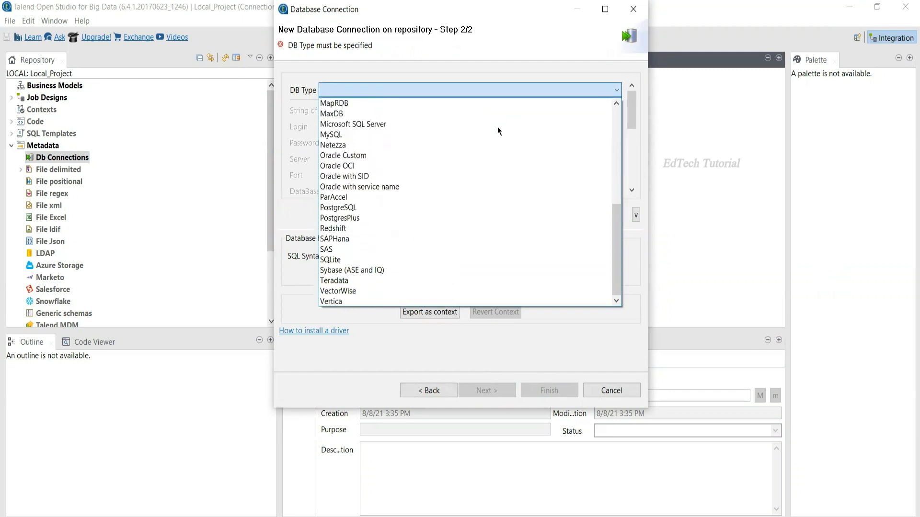
scroll(497, 126, "up", 5)
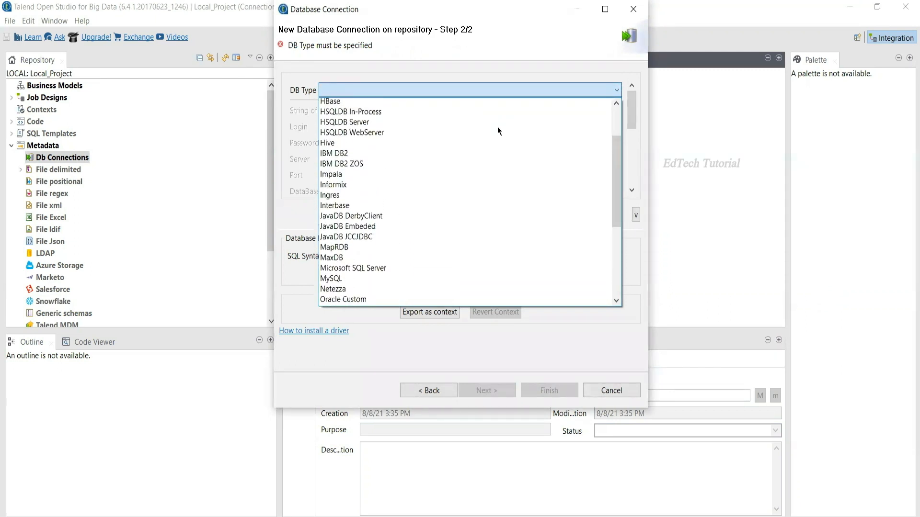
scroll(498, 130, "up", 3)
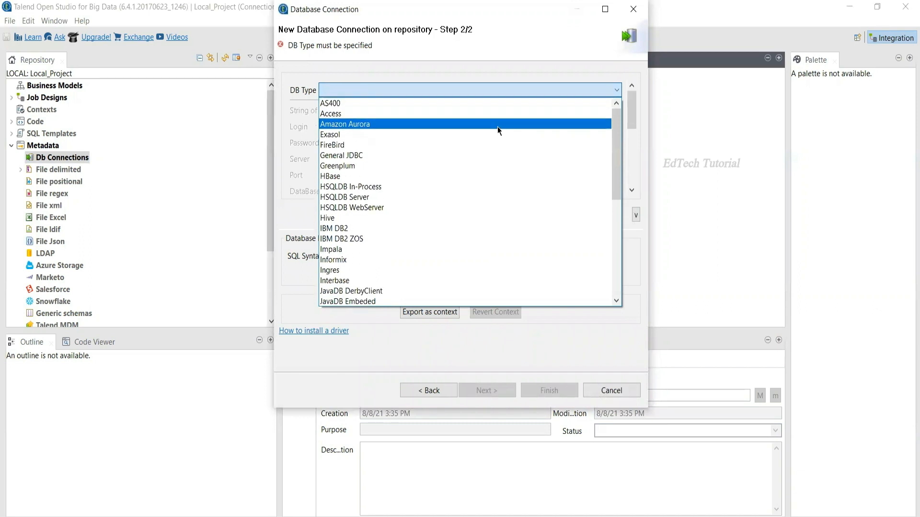
scroll(497, 128, "down", 4)
scroll(497, 127, "down", 1)
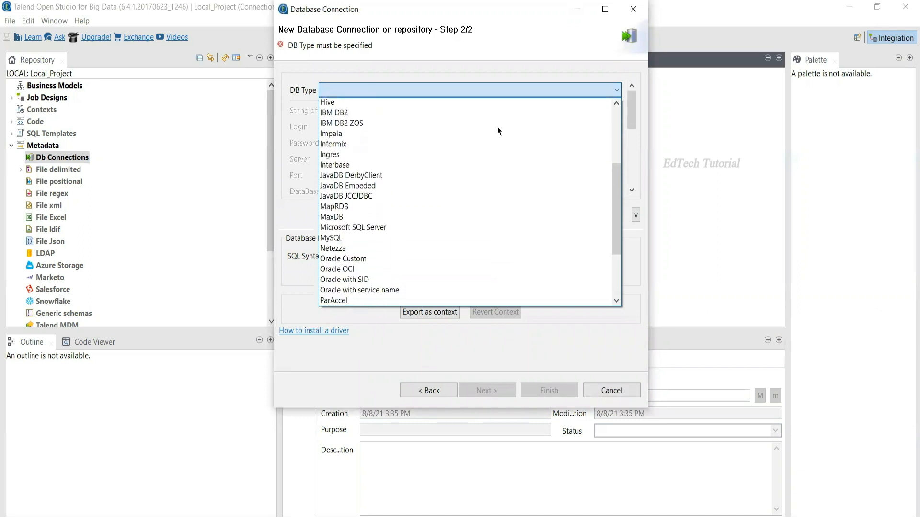
left_click(386, 284)
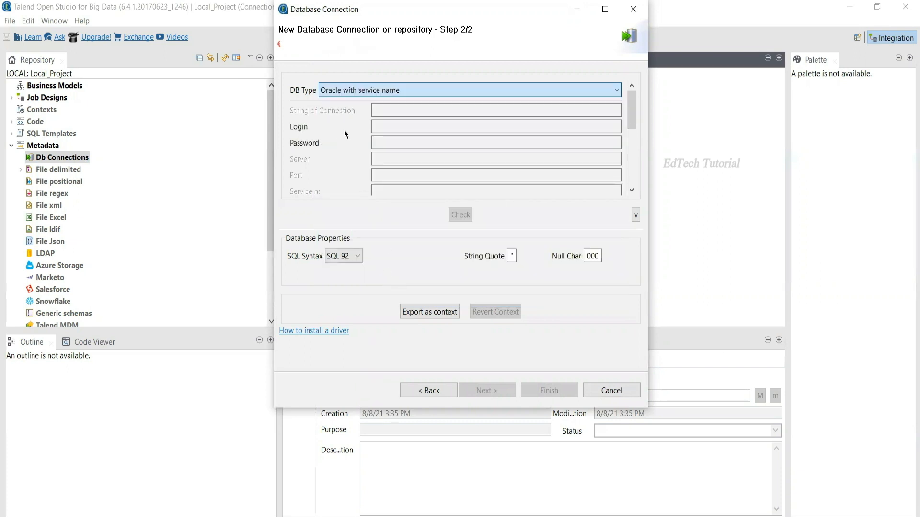
- Enter login system, the database password, server localhost and service name xe
left_click(395, 144)
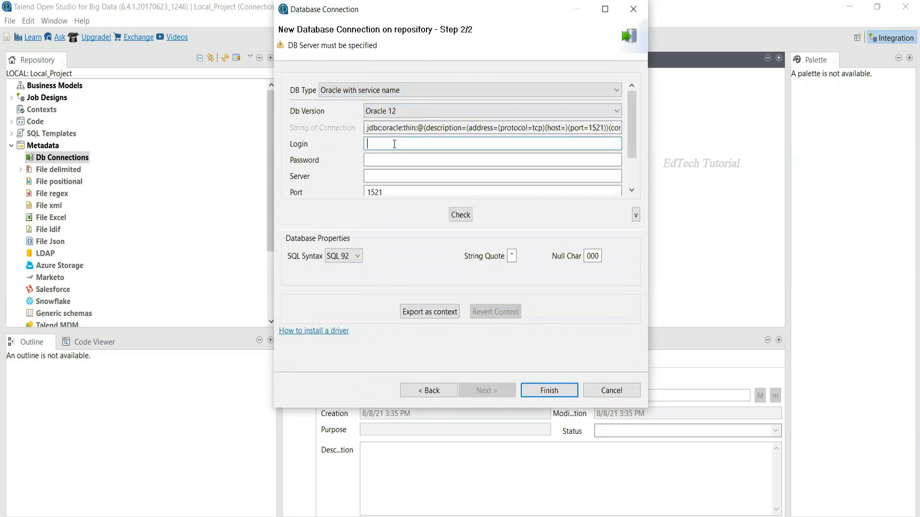
type("system")
left_click(410, 156)
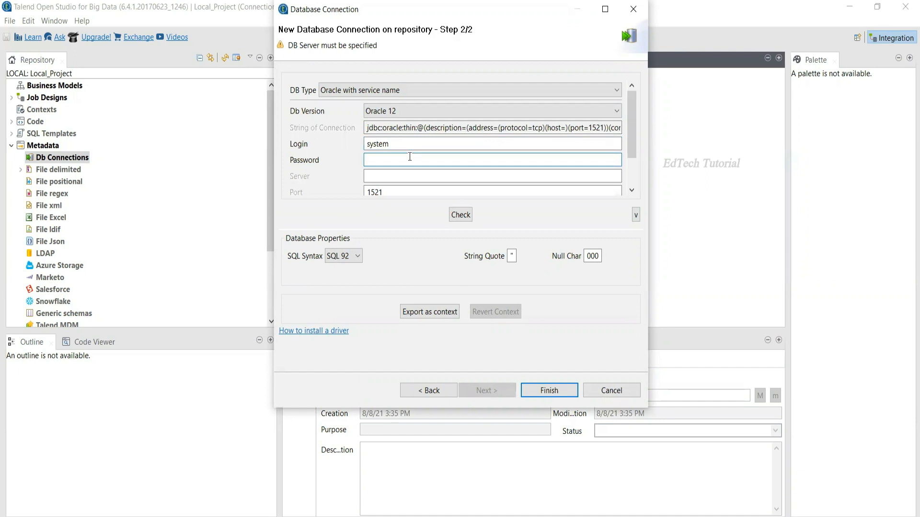
type("•••••")
left_click(421, 175)
type("localhost")
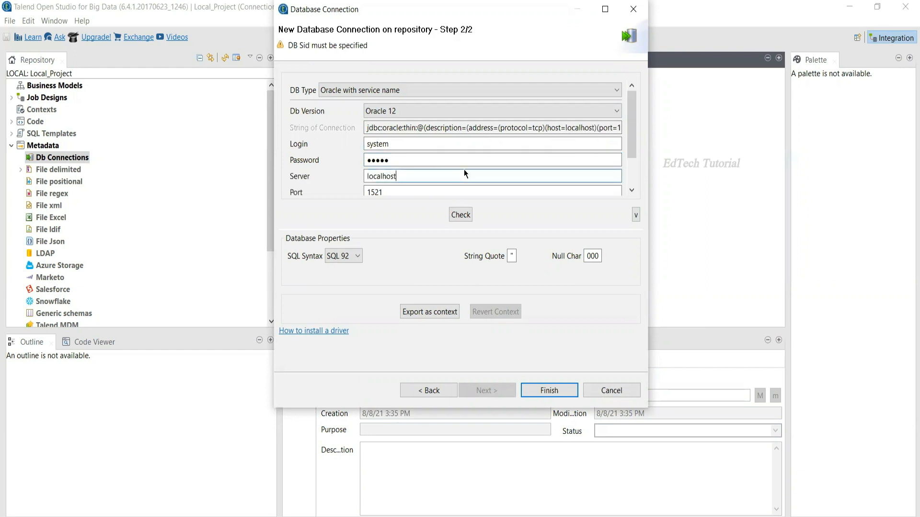
scroll(460, 169, "down", 2)
left_click(380, 163)
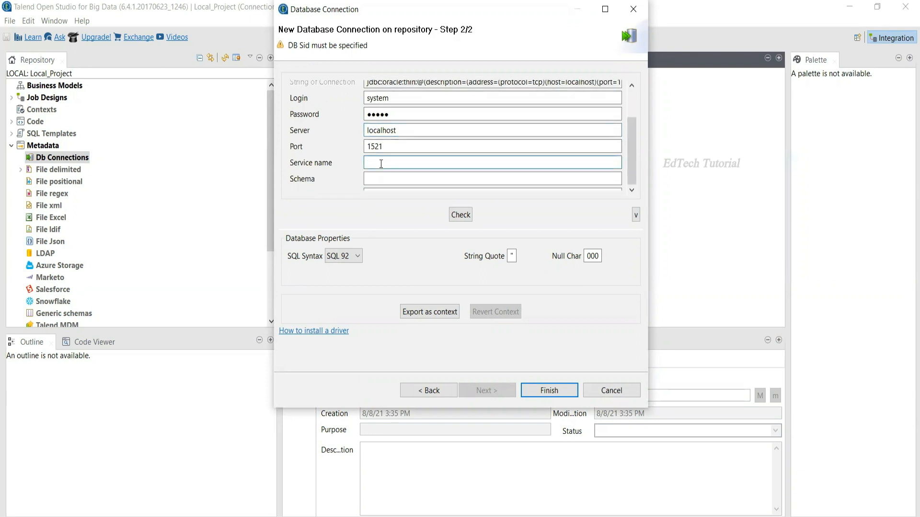
type("xe")
- Verify the connection succeeds and save the ORACLE_DB connection
left_click(455, 214)
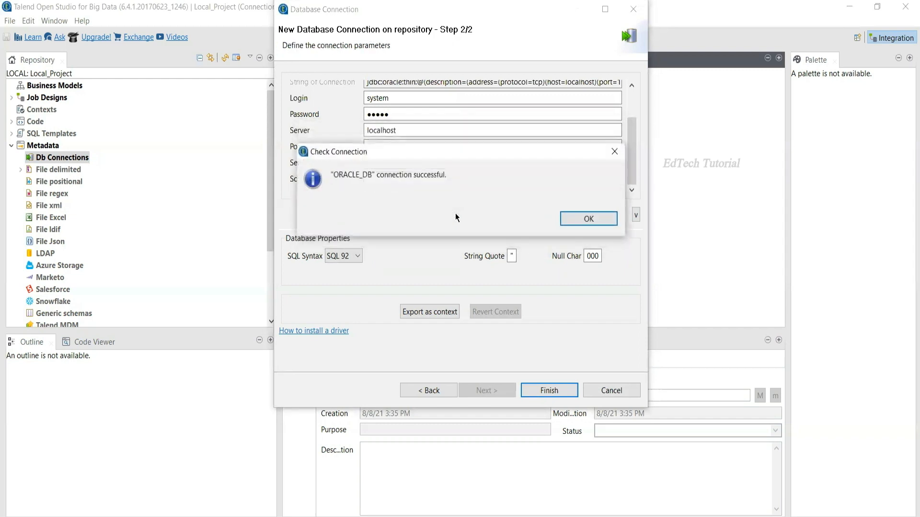
left_click(593, 218)
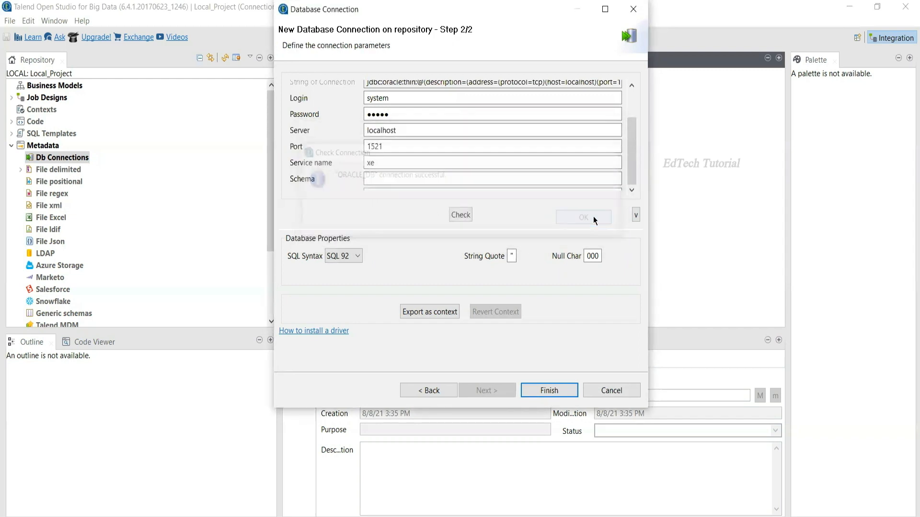
left_click(550, 391)
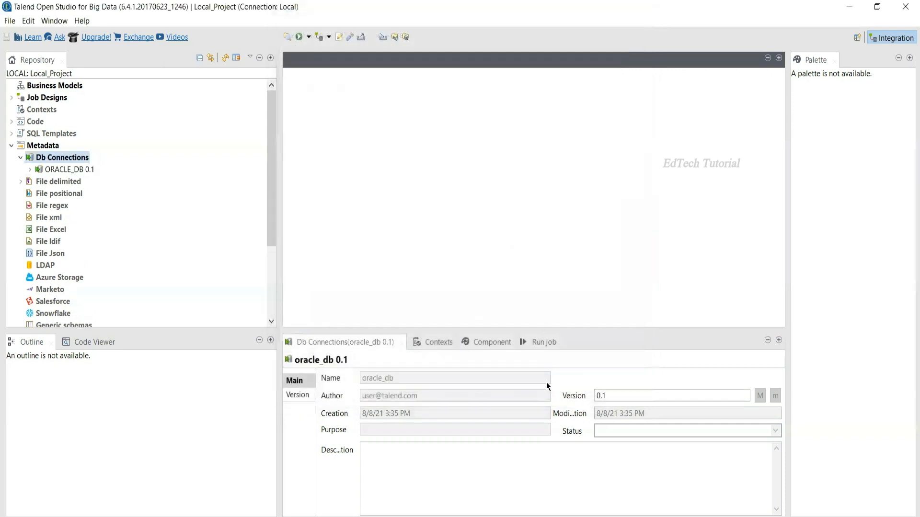
- Create a new job named databse_job under Job Designs
left_click(61, 171)
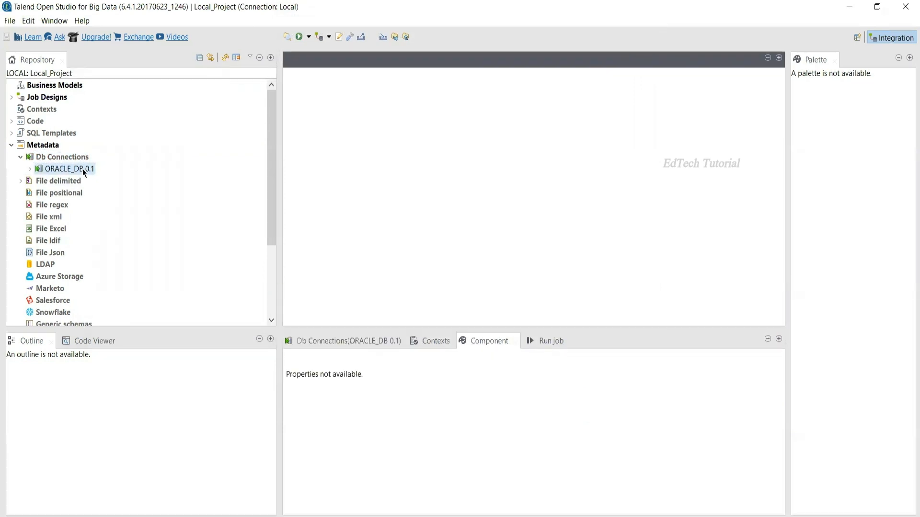
right_click(47, 96)
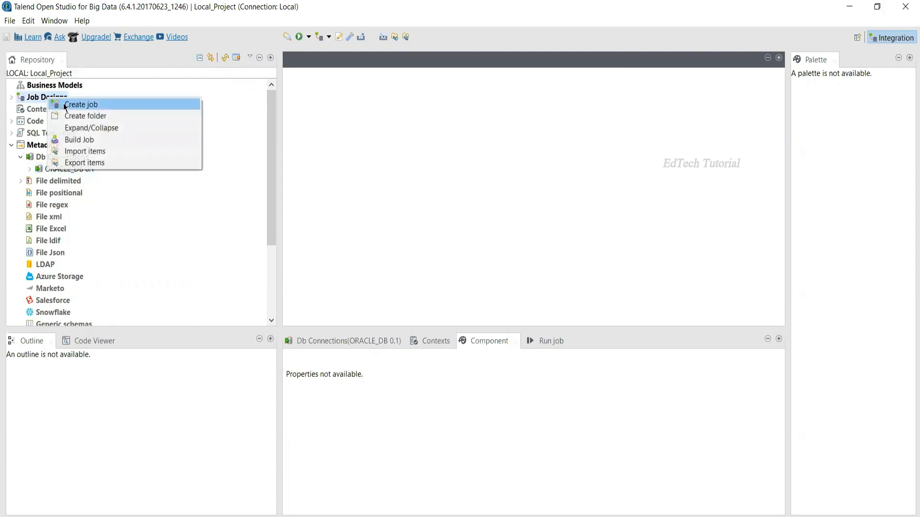
left_click(64, 105)
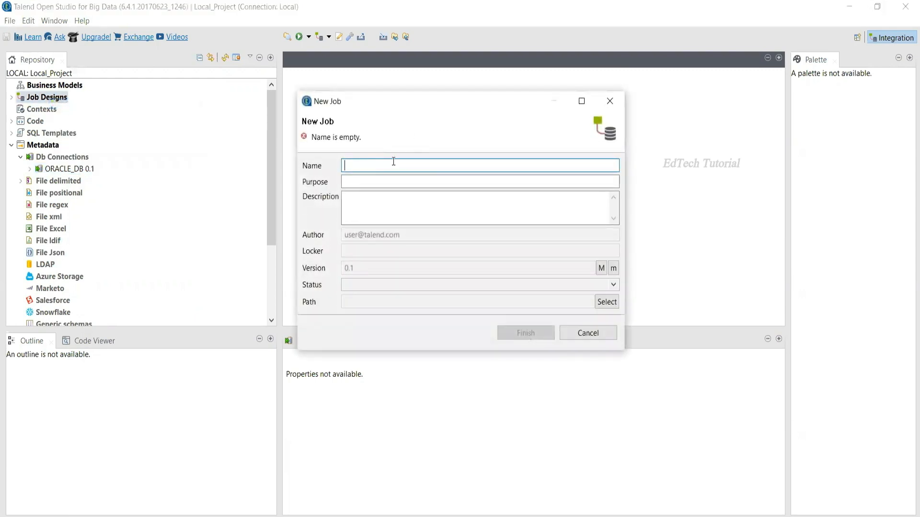
type("data")
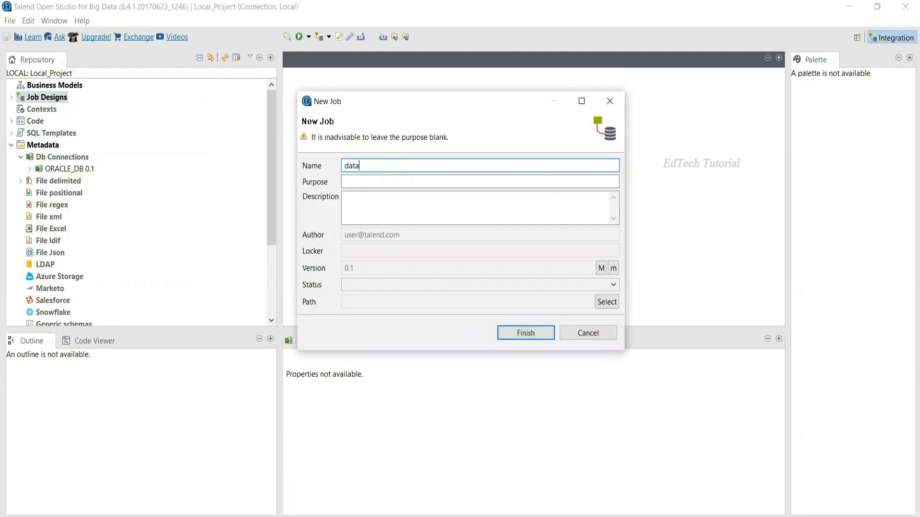
type("bse_job")
left_click(525, 333)
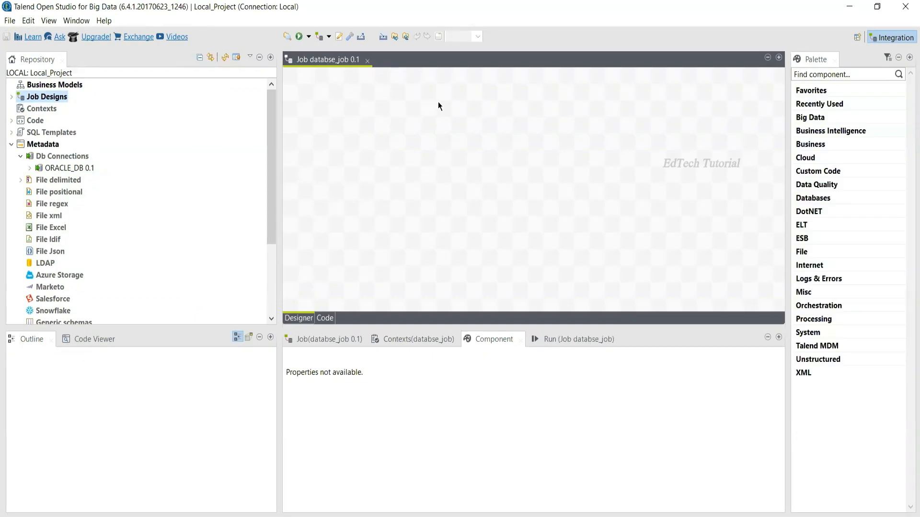
- Zoom the databse_job design canvas to 125%
left_click(478, 36)
left_click(460, 113)
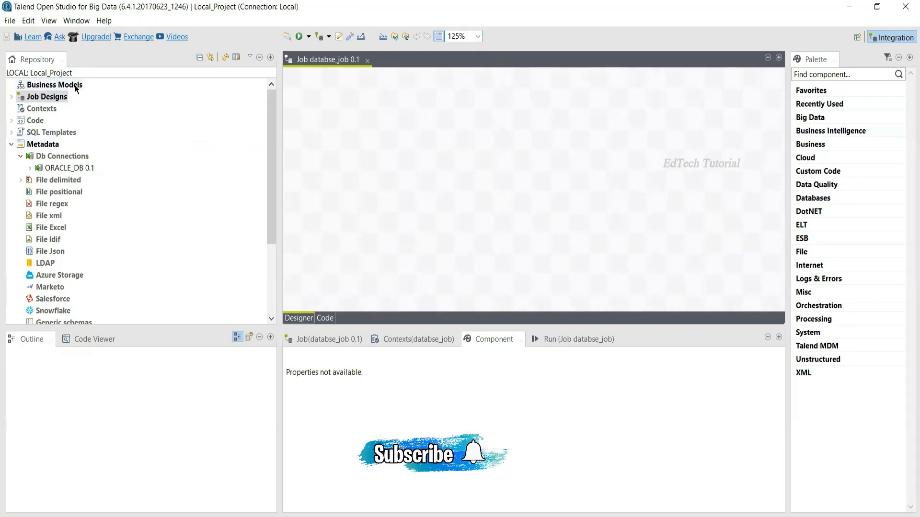
- Drop the emp 0.1 delimited-file metadata onto the canvas as a tFileInputDelimited component
left_click(20, 182)
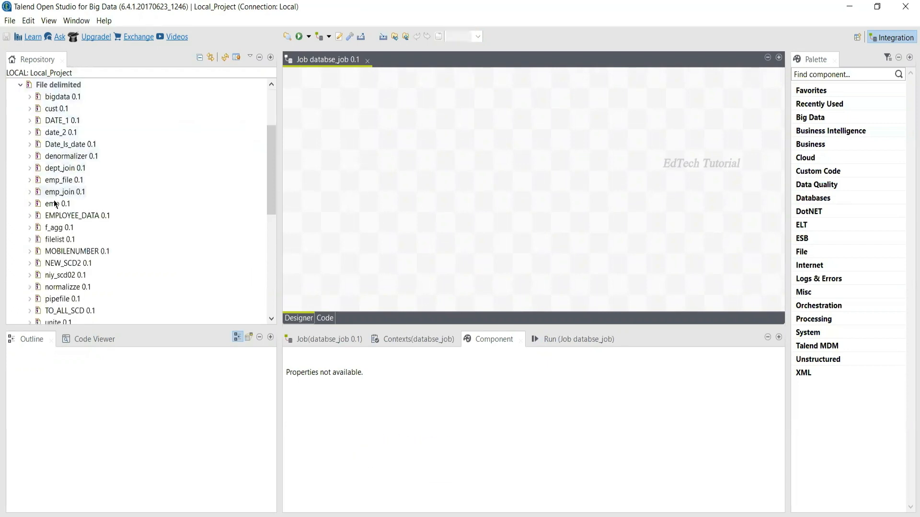
left_click_drag(55, 207, 357, 155)
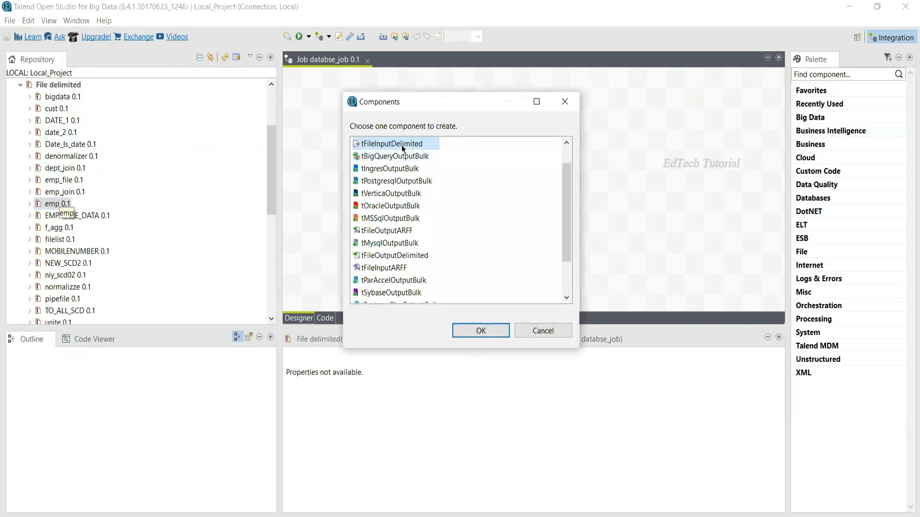
left_click(472, 333)
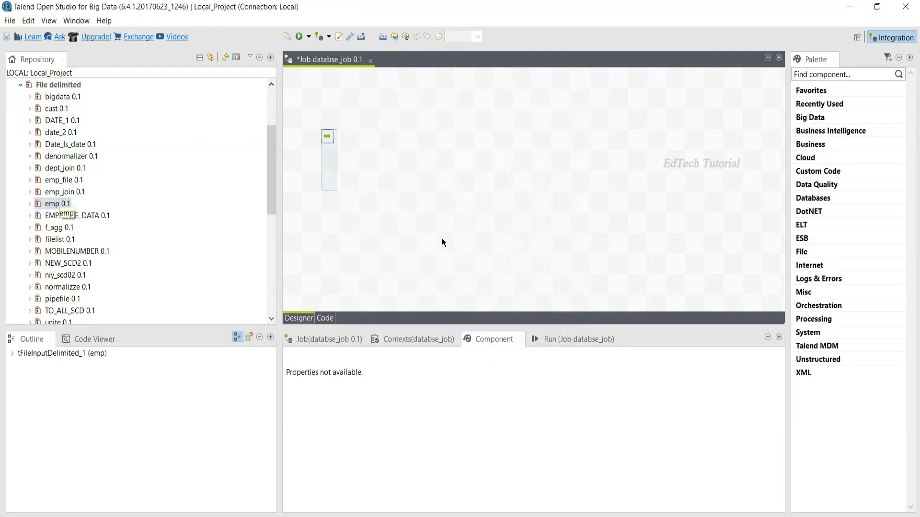
left_click_drag(273, 164, 273, 114)
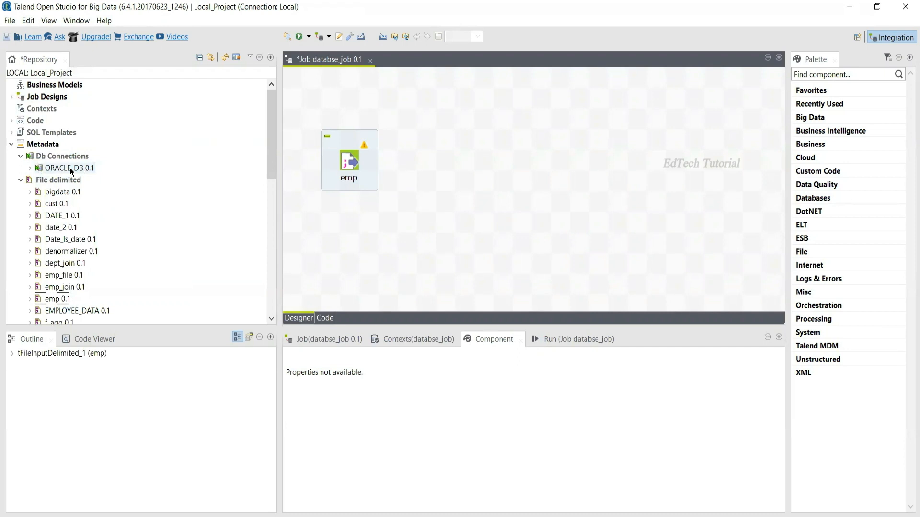
- Drop the ORACLE_DB 0.1 connection onto the canvas as a tOracleOutput component
left_click_drag(70, 168, 547, 173)
left_click(422, 168)
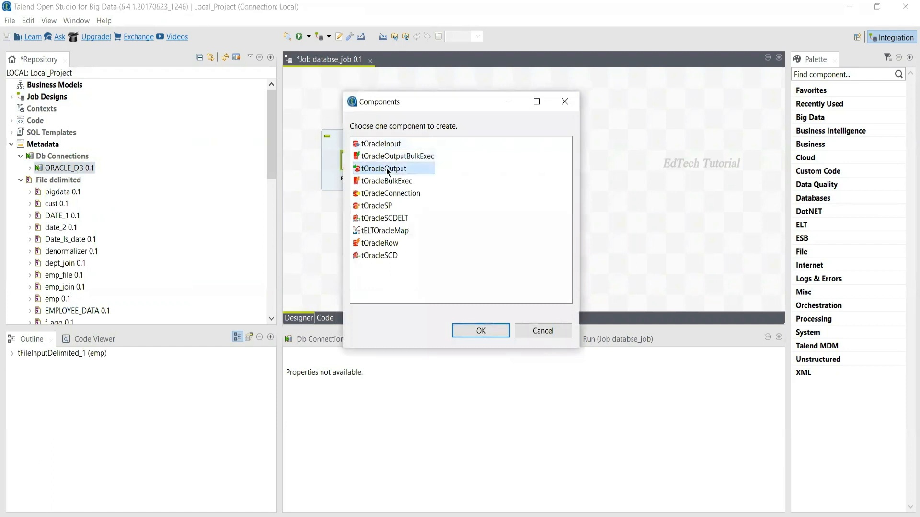
left_click(469, 329)
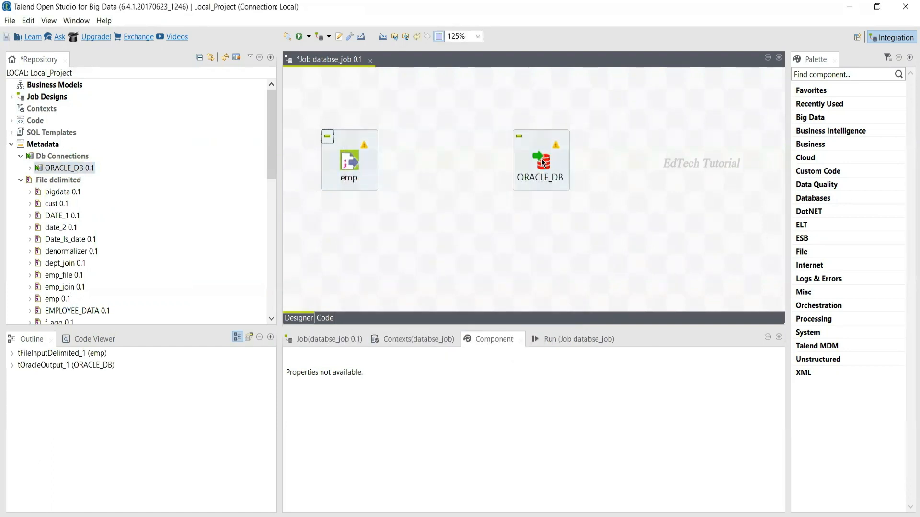
left_click(540, 157)
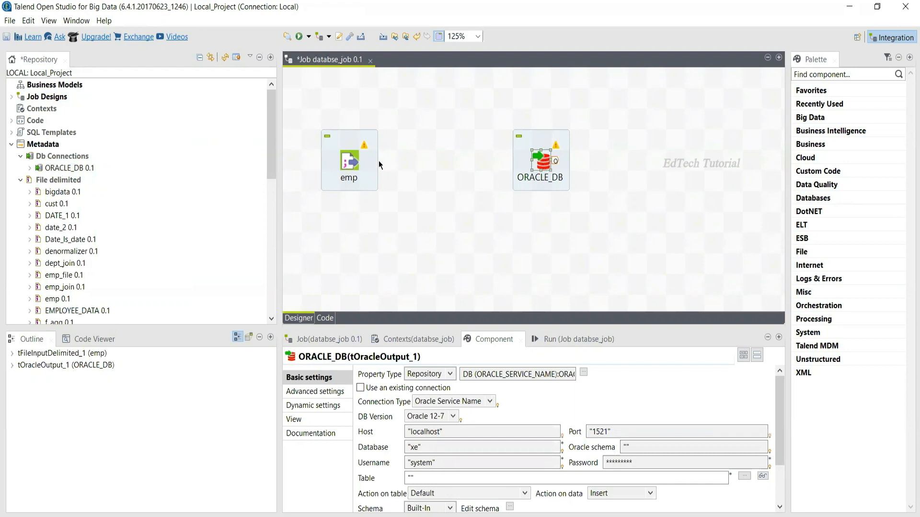
- Connect emp to ORACLE_DB with a row1 Main link
left_click(353, 160)
right_click(353, 160)
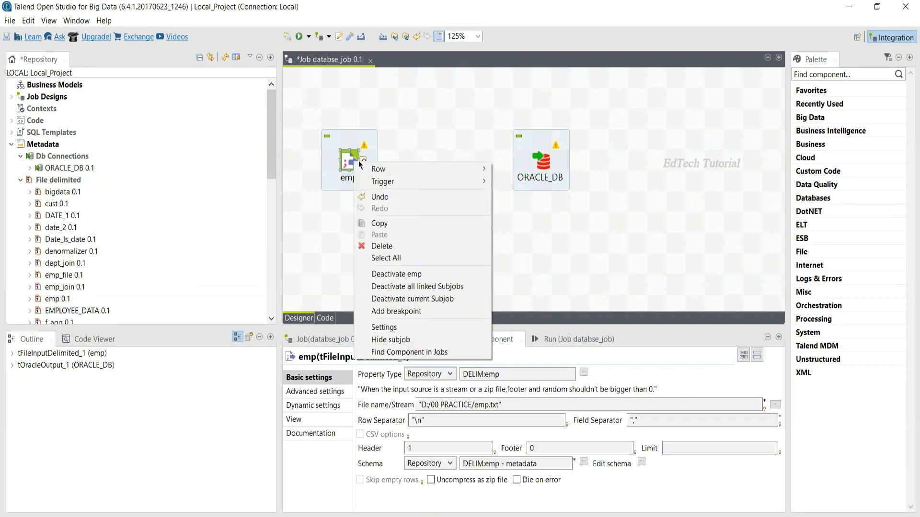
mouse_move(378, 169)
left_click(514, 169)
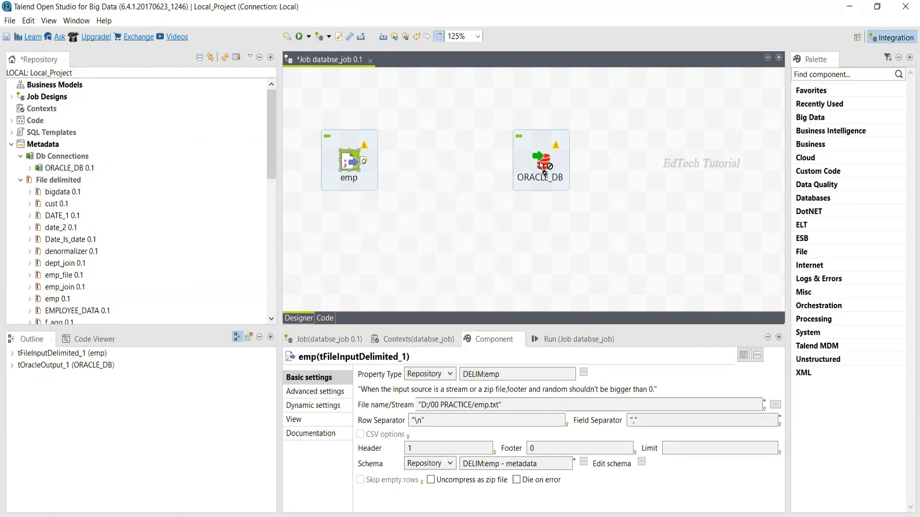
left_click(540, 166)
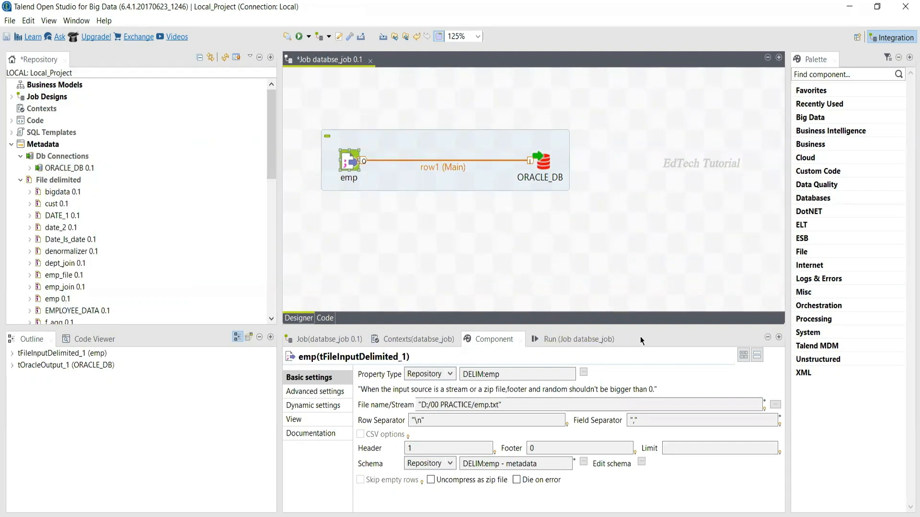
left_click(538, 165)
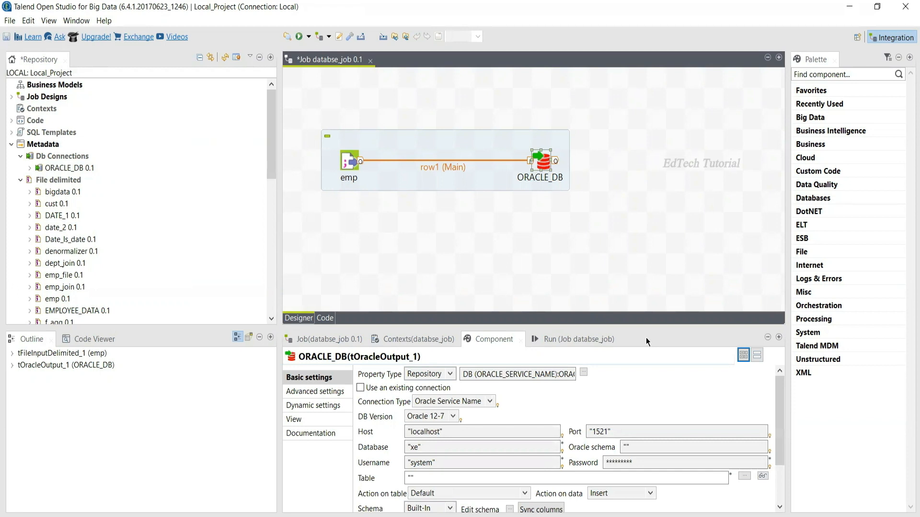
- Set ORACLE_DB's table to "sample_job" with action Drop table if exists and create
double_click(645, 337)
left_click(149, 197)
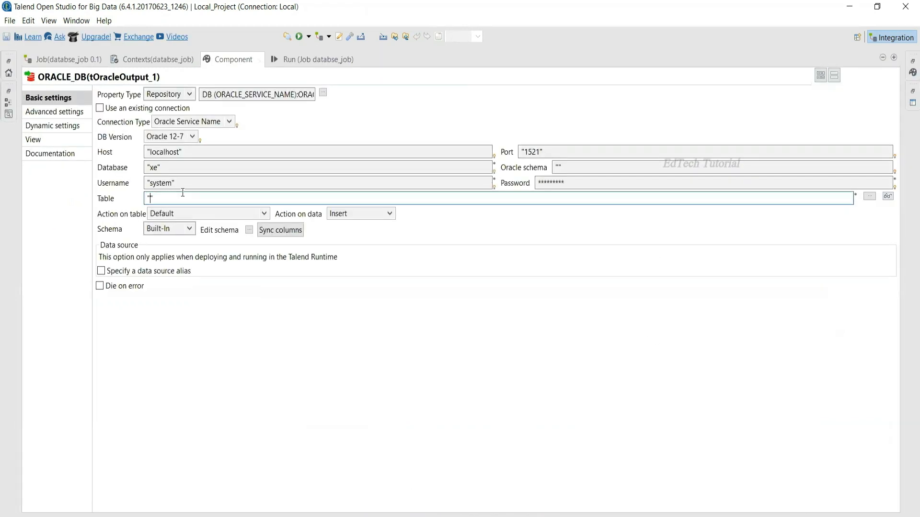
type("sample_job")
left_click(229, 216)
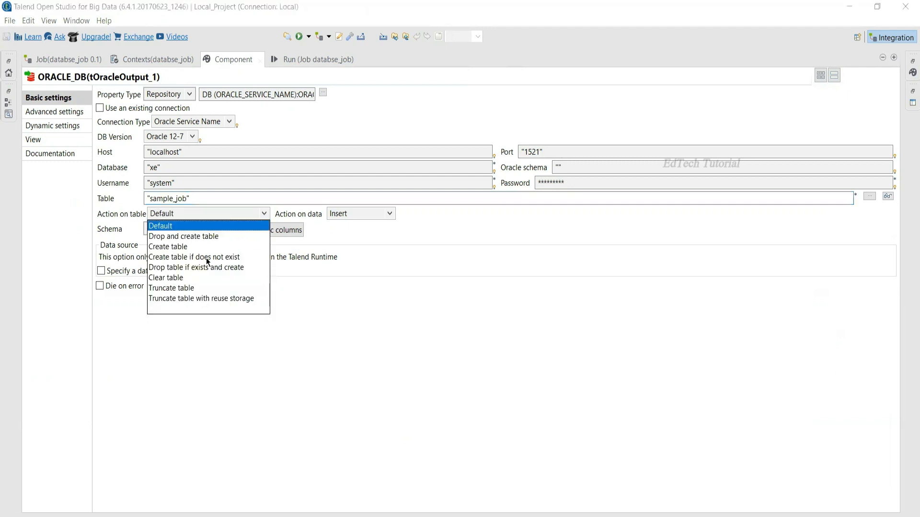
left_click(207, 266)
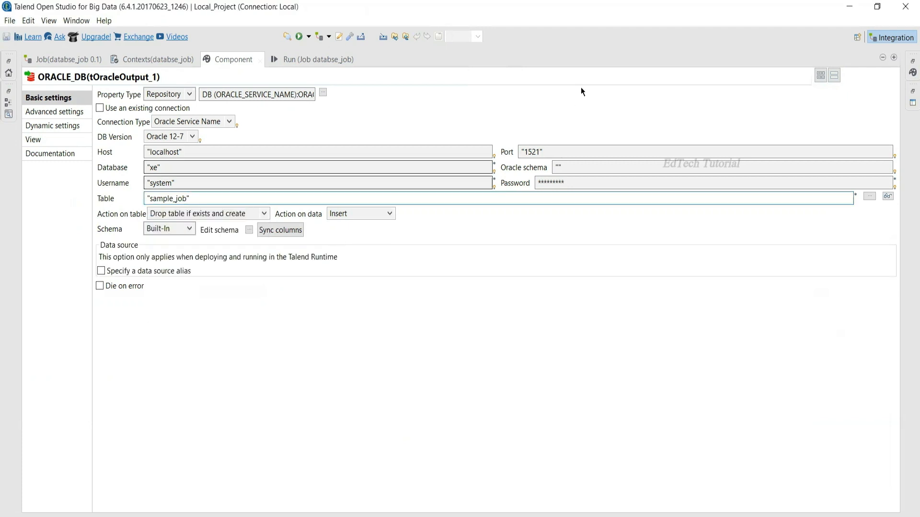
double_click(576, 57)
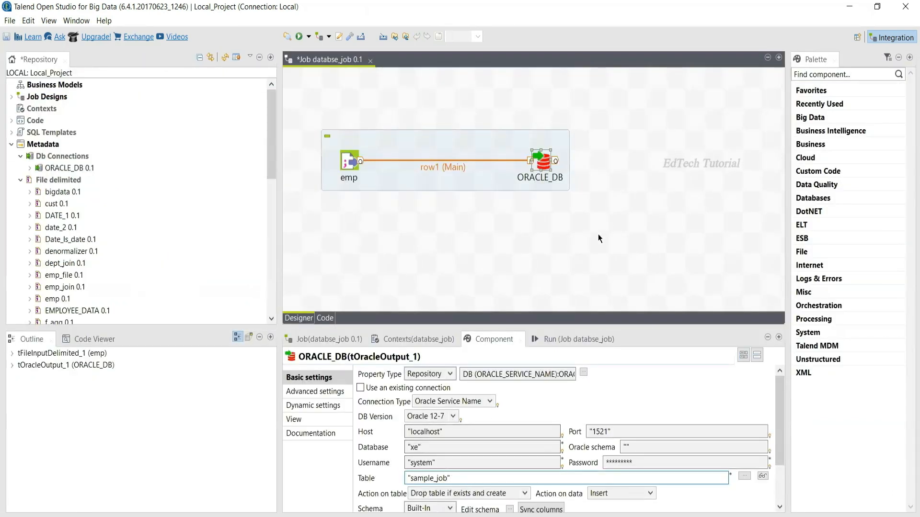
- Run databse_job, loading 12 rows with exit code 0, then switch to Oracle SQL Developer
left_click(561, 340)
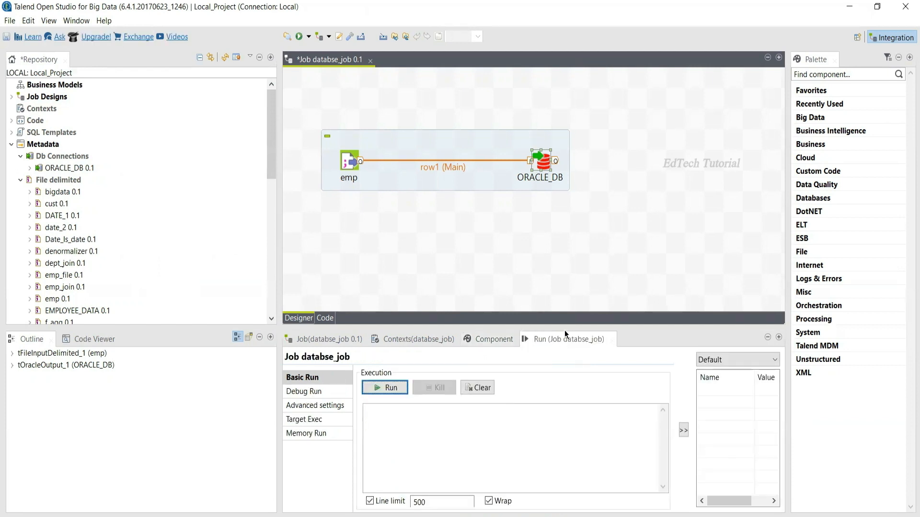
left_click(392, 390)
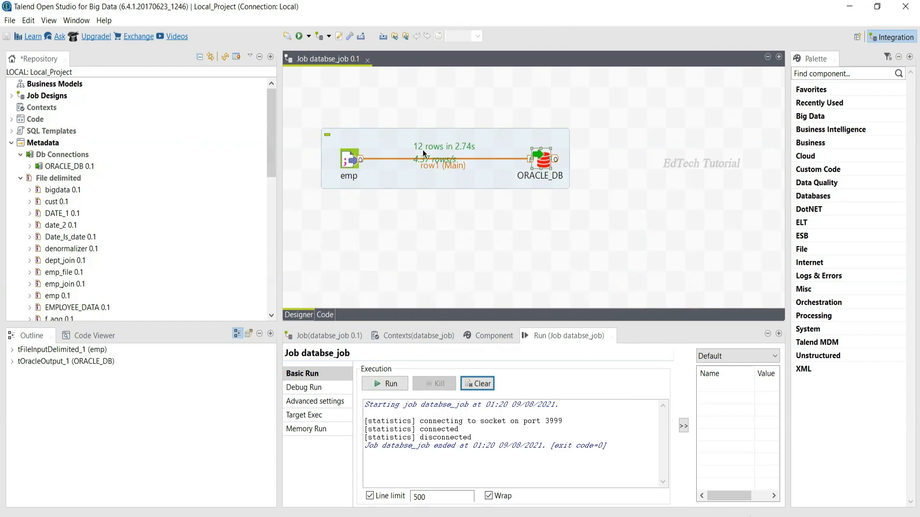
left_click(545, 169)
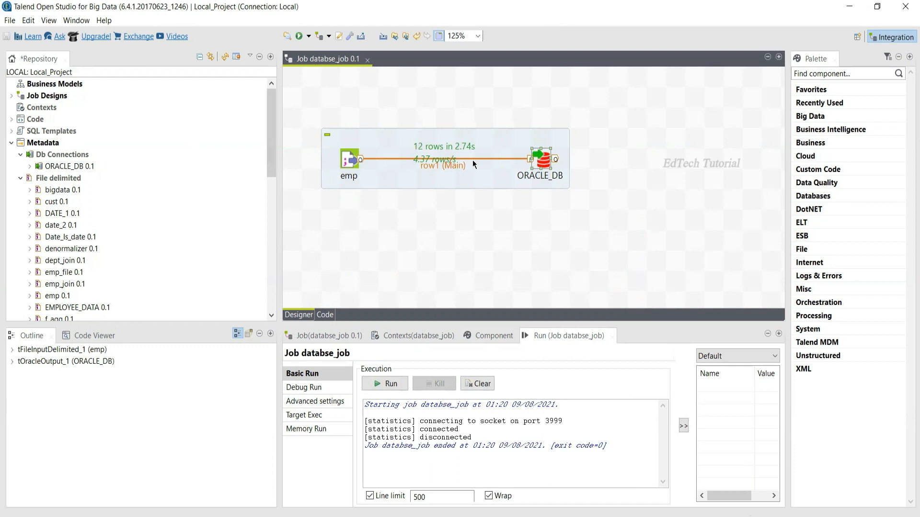
left_click(607, 516)
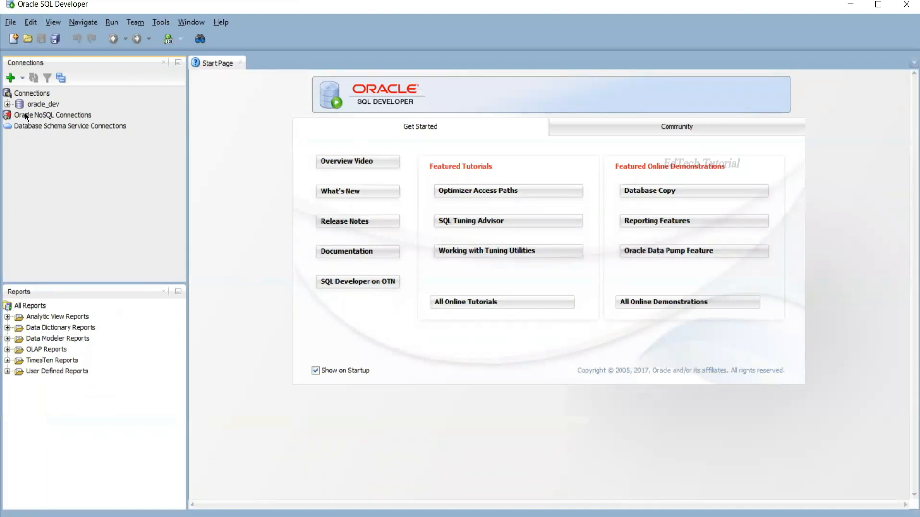
- Start a new connection named oracle_db and enter the database username and password
left_click(11, 82)
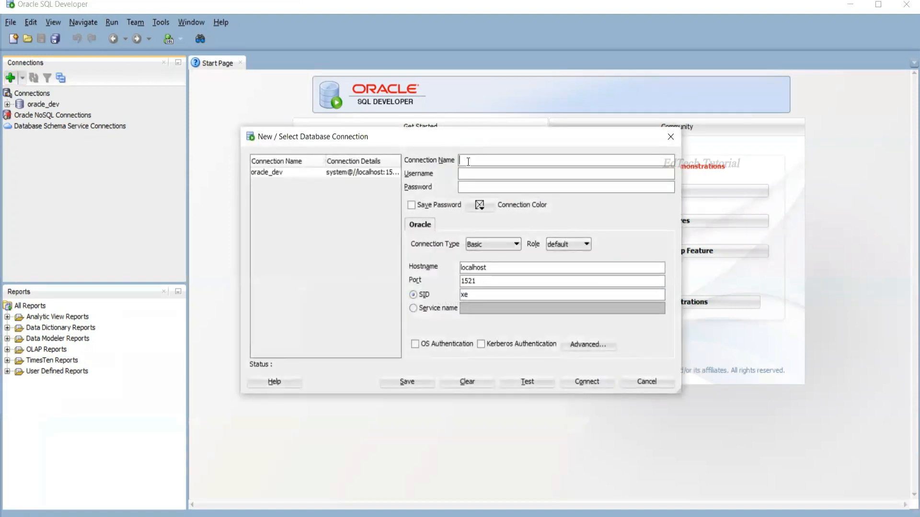
type("o")
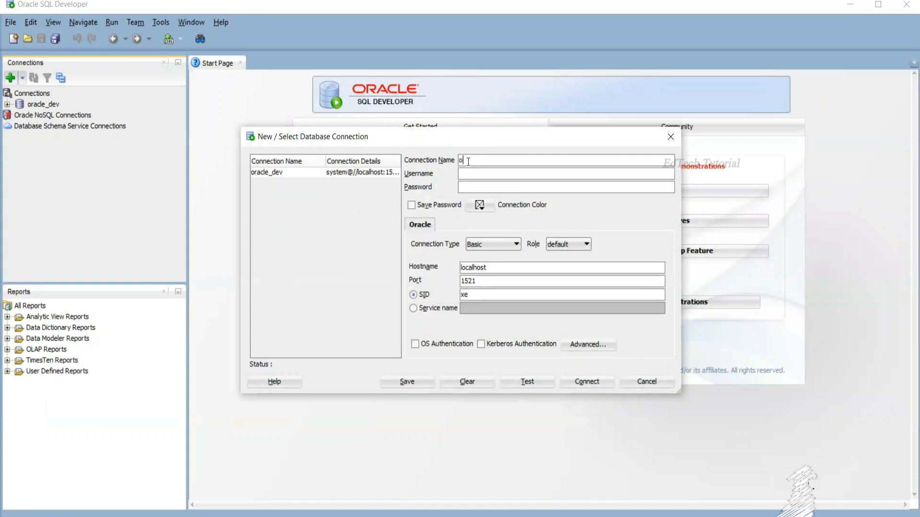
type("racle_db")
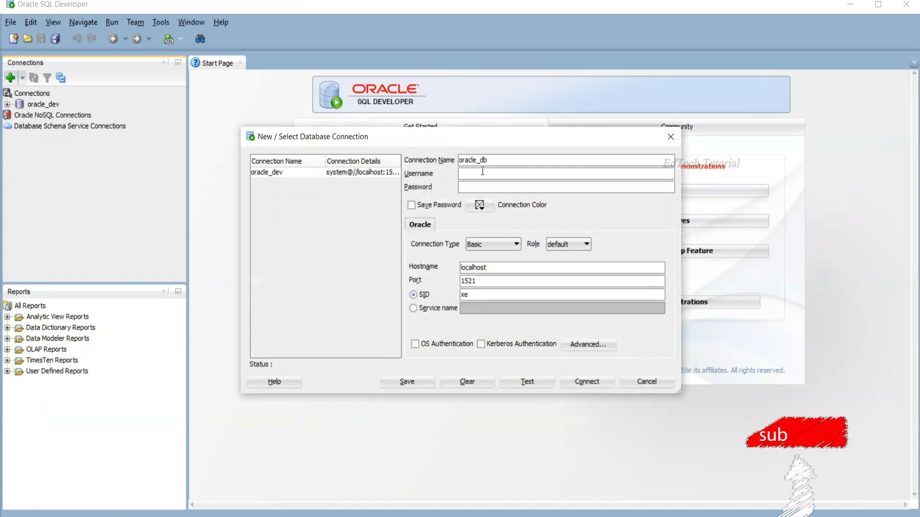
left_click(483, 174)
type("system")
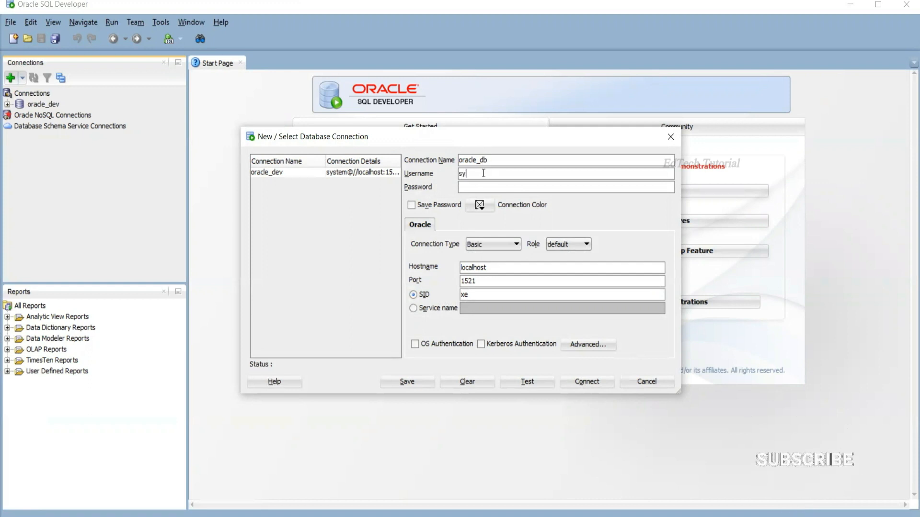
left_click(482, 187)
type("oracl")
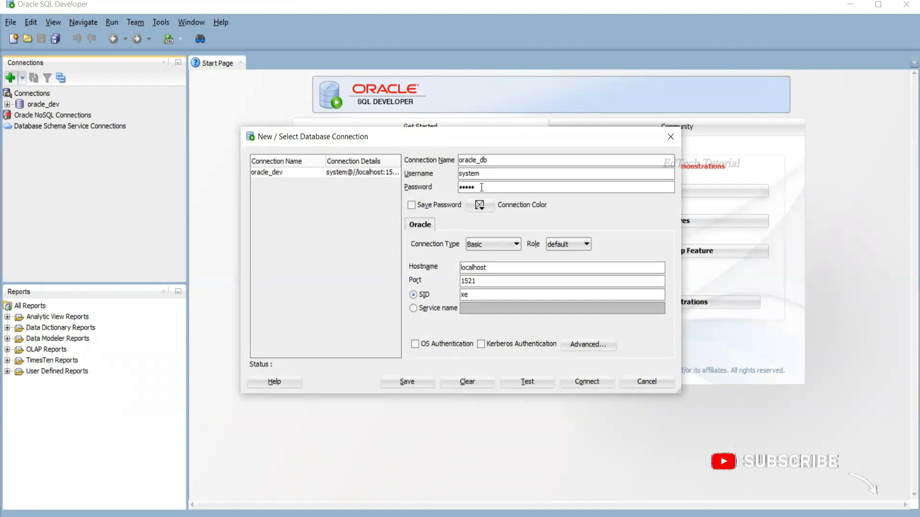
- Use service name xe, test the connection successfully, and connect
left_click(413, 308)
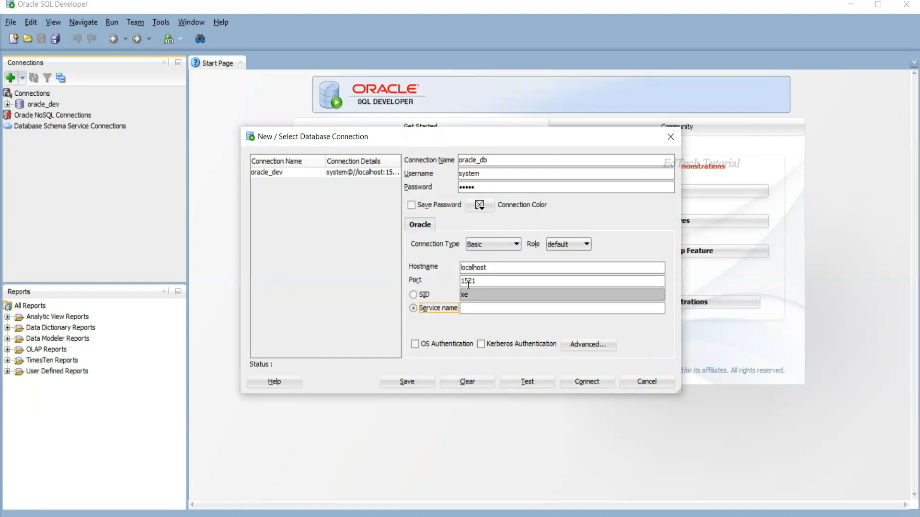
left_click(470, 308)
type("xe")
left_click(529, 383)
left_click(580, 382)
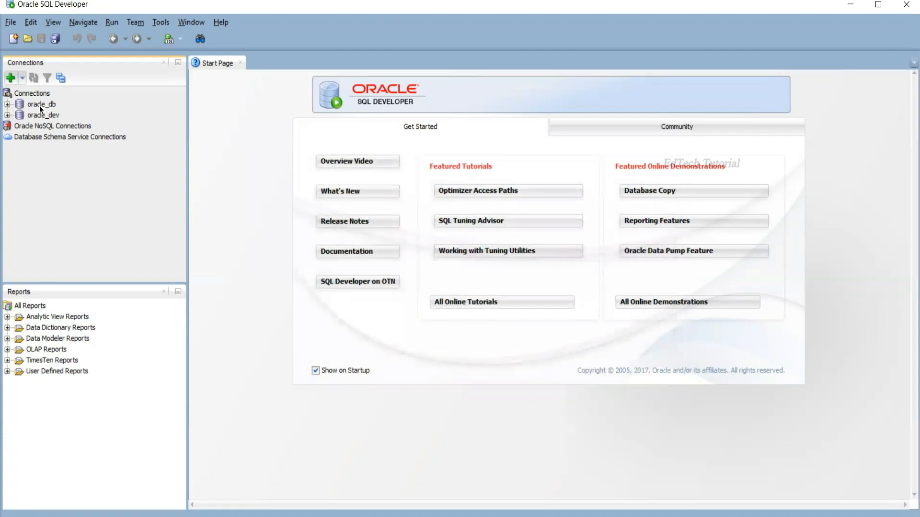
- Run the query select * from sample_db in the oracle_db worksheet
type("se")
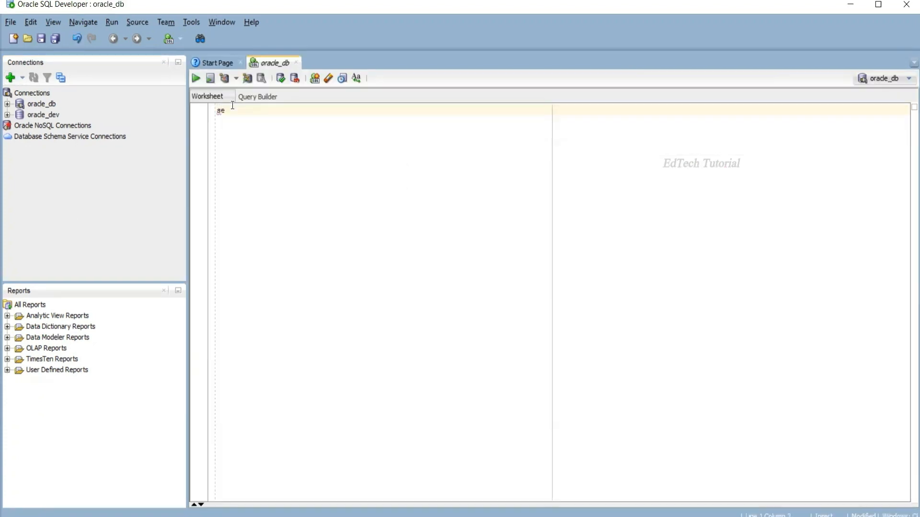
type("lect * from sample_db")
left_click_drag(326, 110, 202, 109)
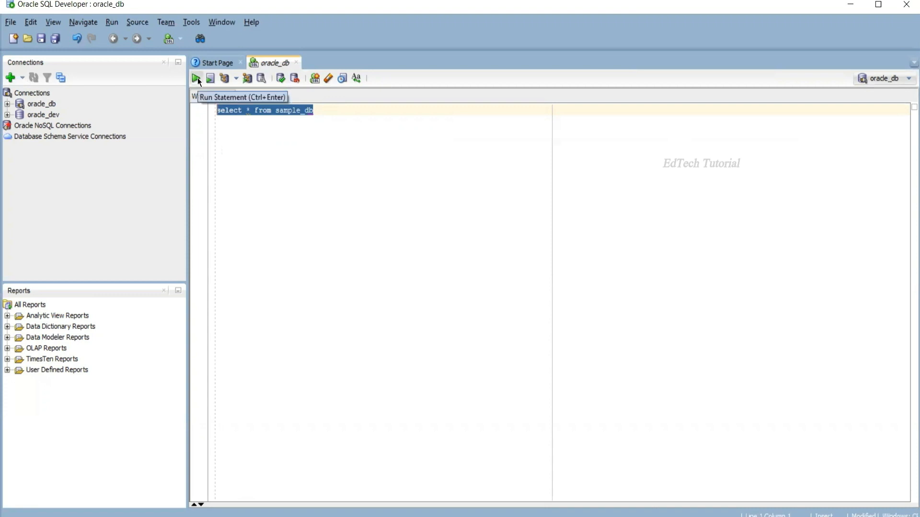
left_click(197, 78)
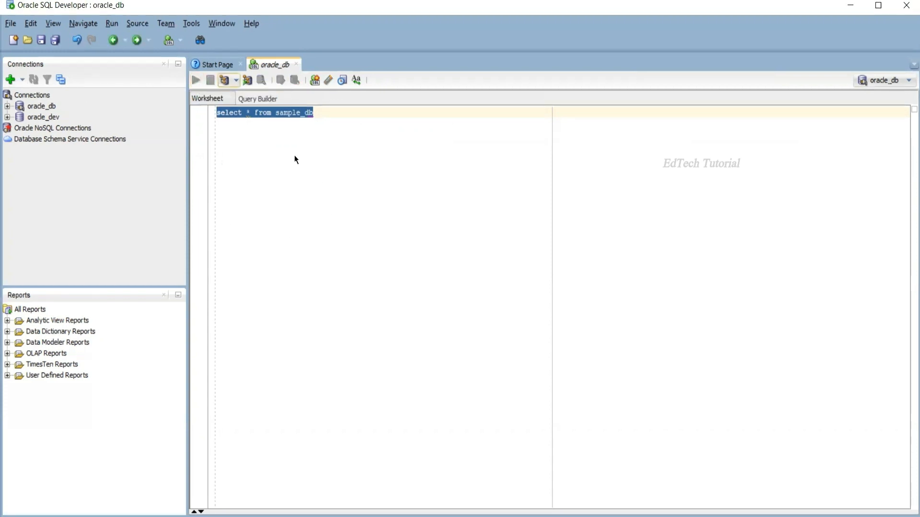
left_click(294, 155)
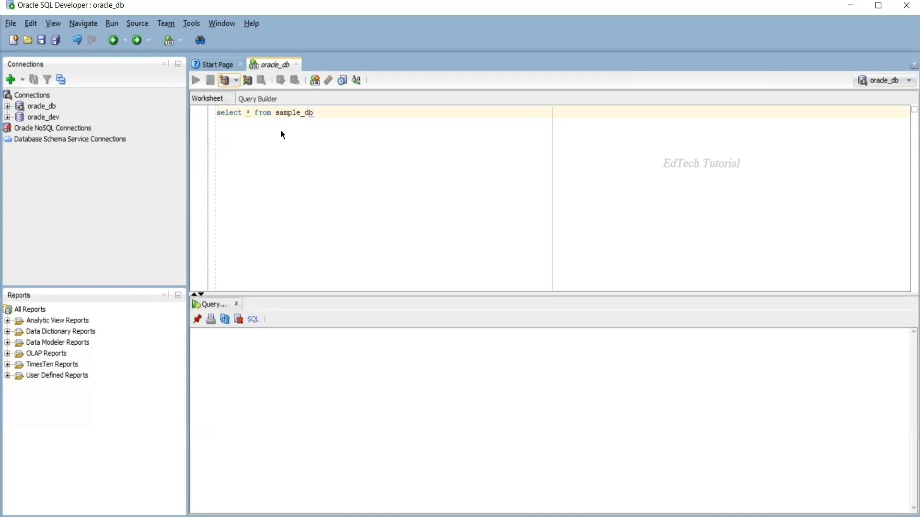